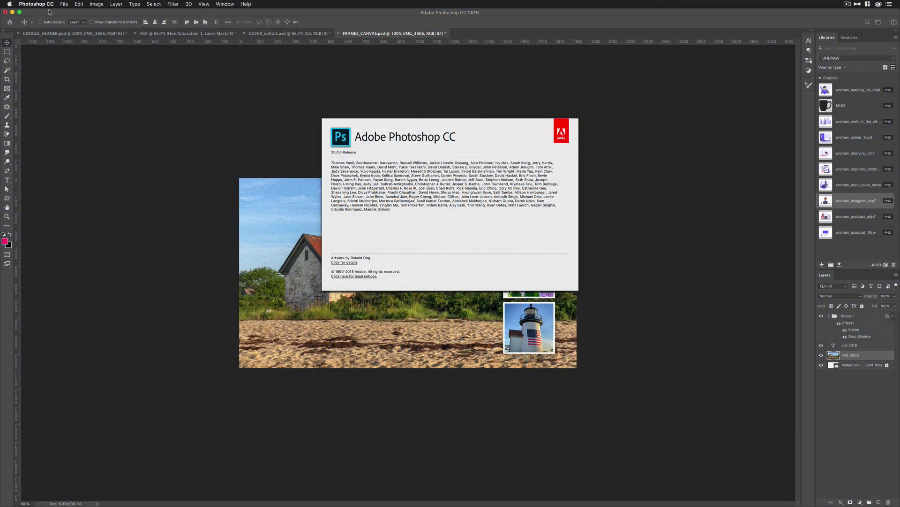
- Close the About Photoshop box and zoom the beach painting to 200%
{"action": "left_click", "coordinate": [341, 194]}
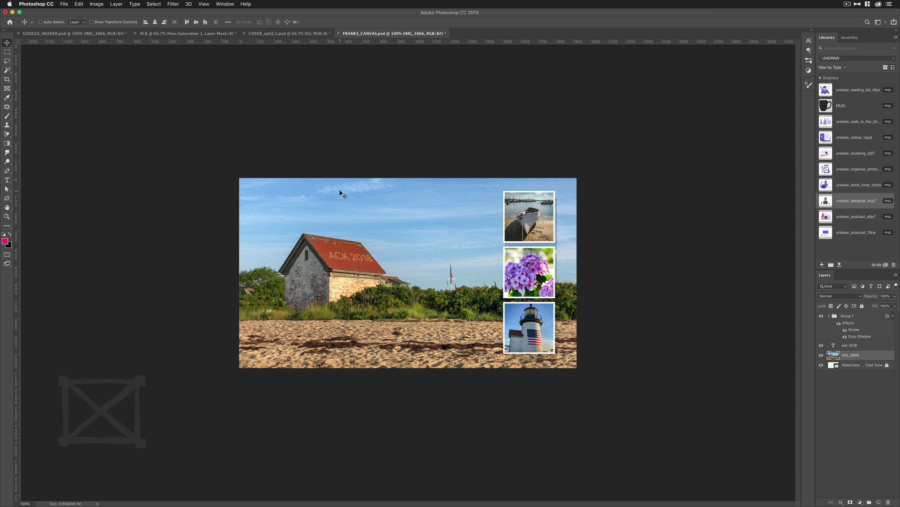
{"action": "key", "text": "super+plus"}
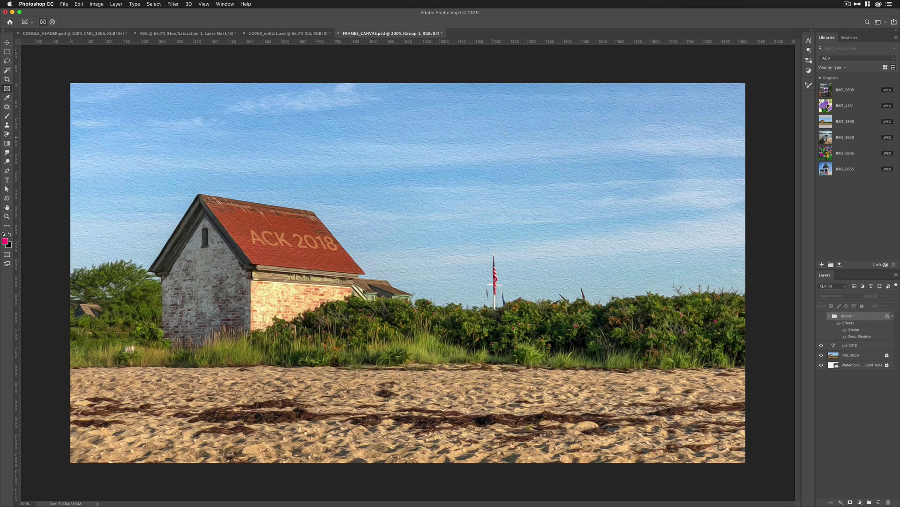
- Draw square Frame 1 in the upper-right sky and circular Frame 2 just left of it
{"action": "left_click_drag", "start_coordinate": [506, 131], "coordinate": [636, 242]}
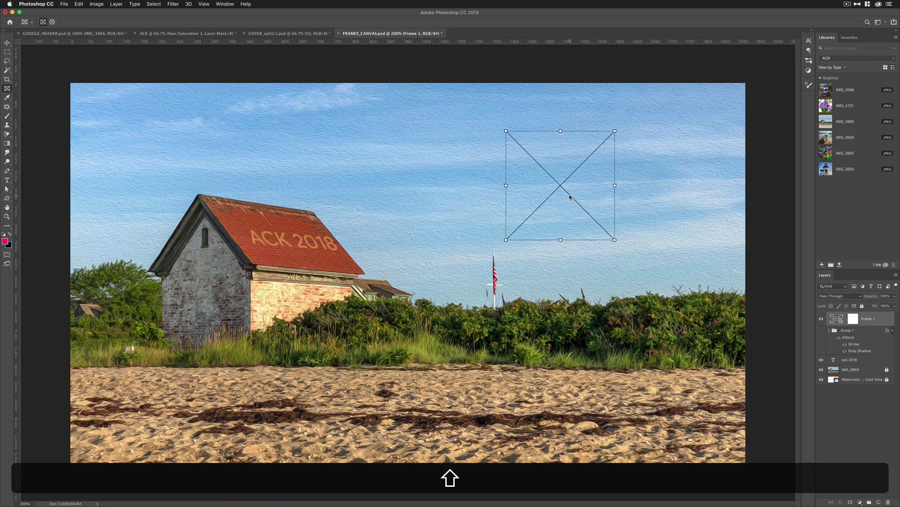
{"action": "left_click_drag", "start_coordinate": [570, 197], "coordinate": [621, 187]}
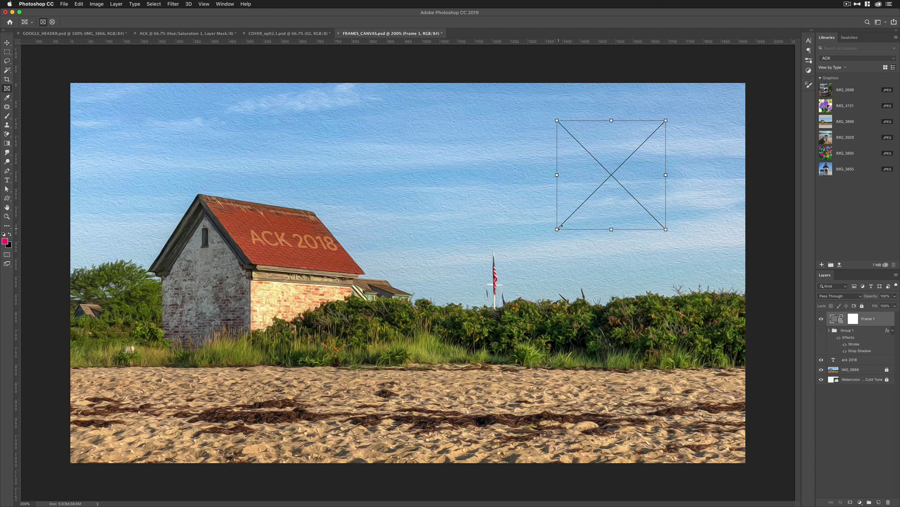
{"action": "left_click", "coordinate": [52, 22]}
{"action": "left_click_drag", "start_coordinate": [666, 228], "coordinate": [671, 371]}
{"action": "key", "text": "space"}
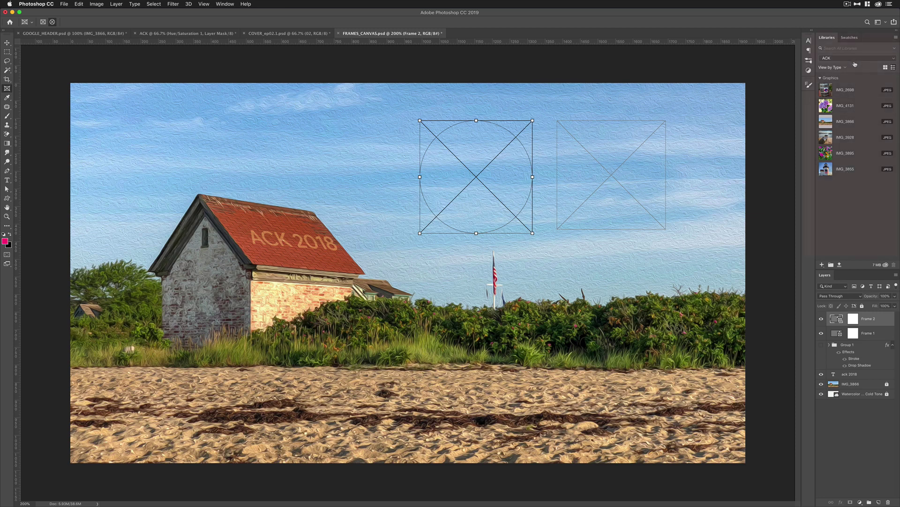
- Place the IMG_3855 lighthouse photo in the circle and the IMG_3928 boat photo in the square
{"action": "left_click_drag", "start_coordinate": [851, 155], "coordinate": [859, 326]}
{"action": "left_click_drag", "start_coordinate": [846, 169], "coordinate": [490, 182]}
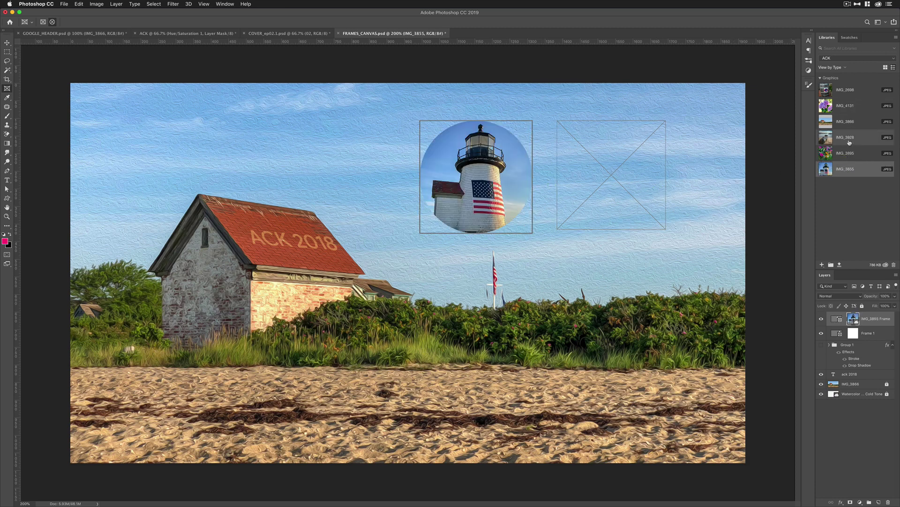
{"action": "left_click_drag", "start_coordinate": [850, 140], "coordinate": [620, 181]}
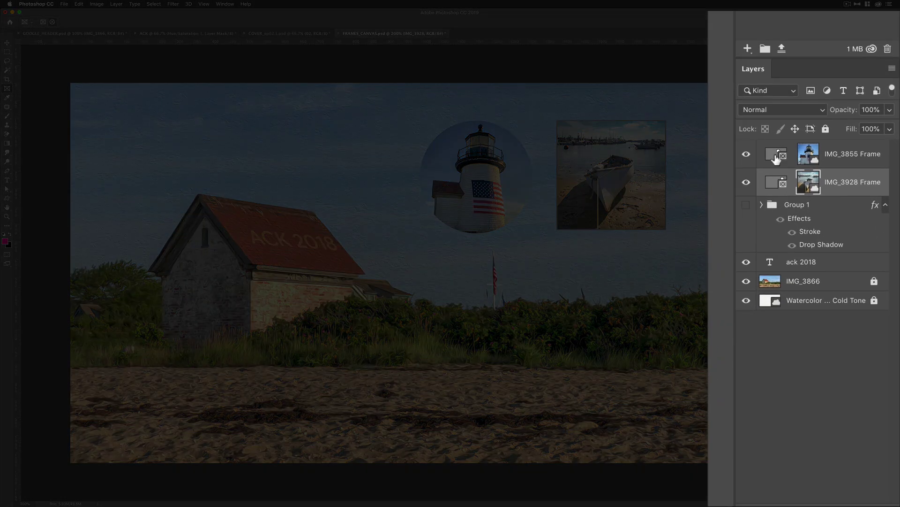
- Resize the lighthouse frame and scale up the lighthouse image inside the circle
{"action": "left_click", "coordinate": [776, 159]}
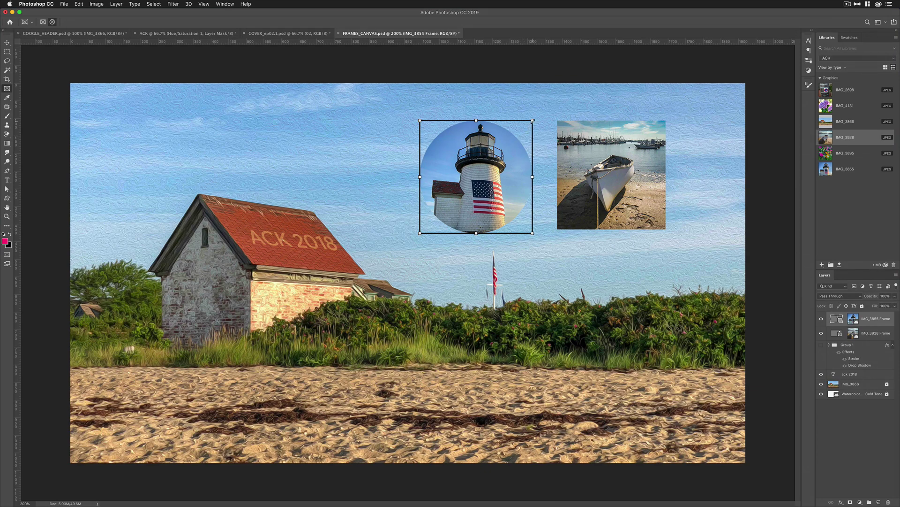
{"action": "mouse_move", "coordinate": [534, 120]}
{"action": "left_mouse_down"}
{"action": "mouse_move", "coordinate": [544, 113]}
{"action": "mouse_move", "coordinate": [527, 120]}
{"action": "left_mouse_up"}
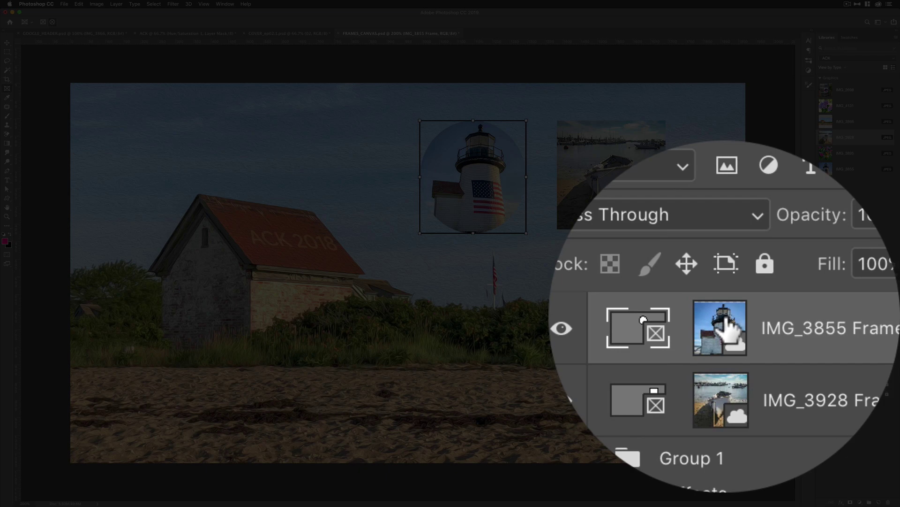
{"action": "left_click", "coordinate": [854, 319]}
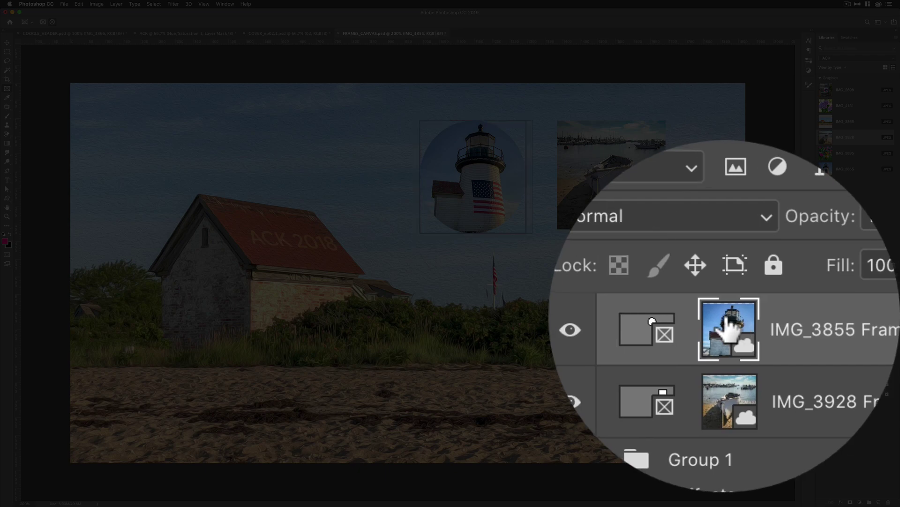
{"action": "key", "text": "super+t"}
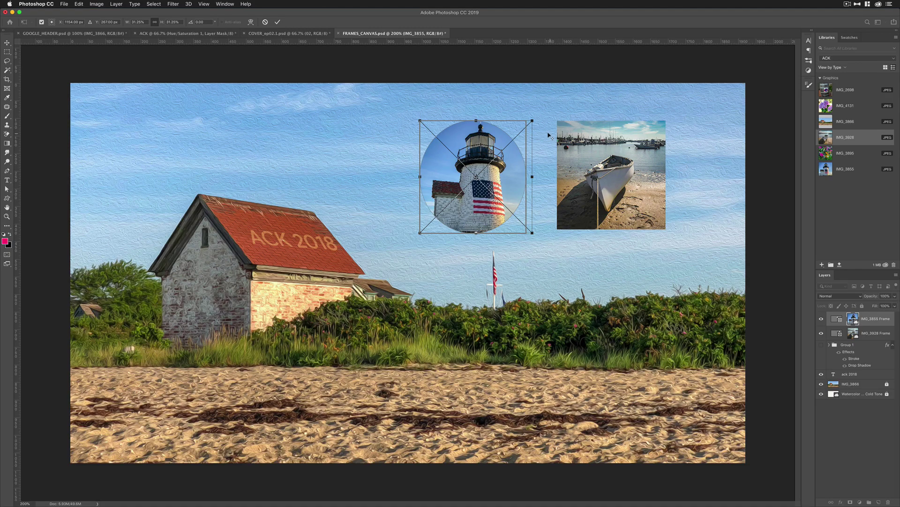
{"action": "left_click_drag", "start_coordinate": [533, 121], "coordinate": [627, 103]}
- Commit the lighthouse scaling, then hide the IMG_3855 Frame and IMG_3928 Frame layers
{"action": "key", "text": "Return"}
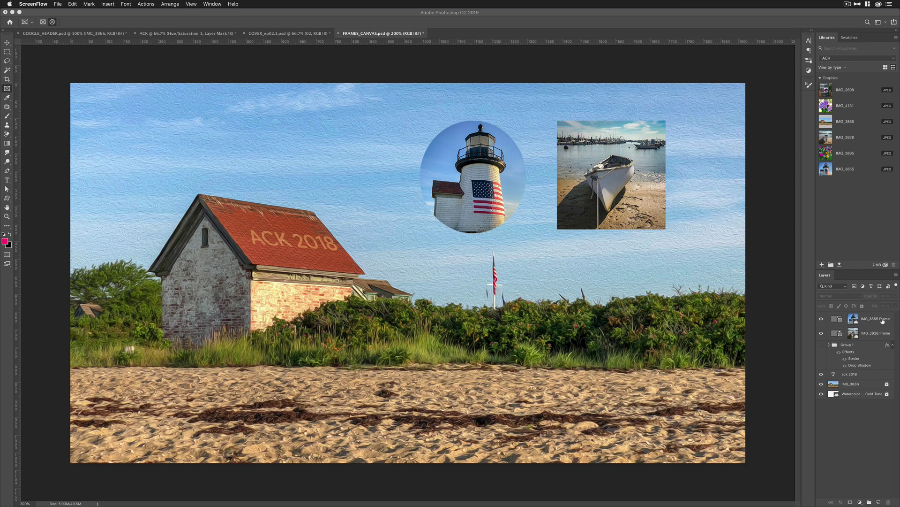
{"action": "left_click", "coordinate": [821, 318]}
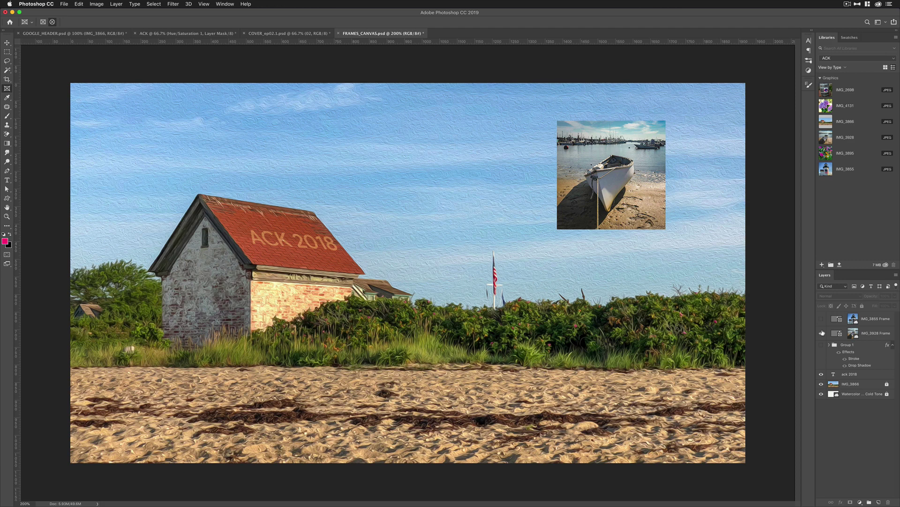
{"action": "left_click", "coordinate": [822, 333]}
{"action": "left_click", "coordinate": [821, 344]}
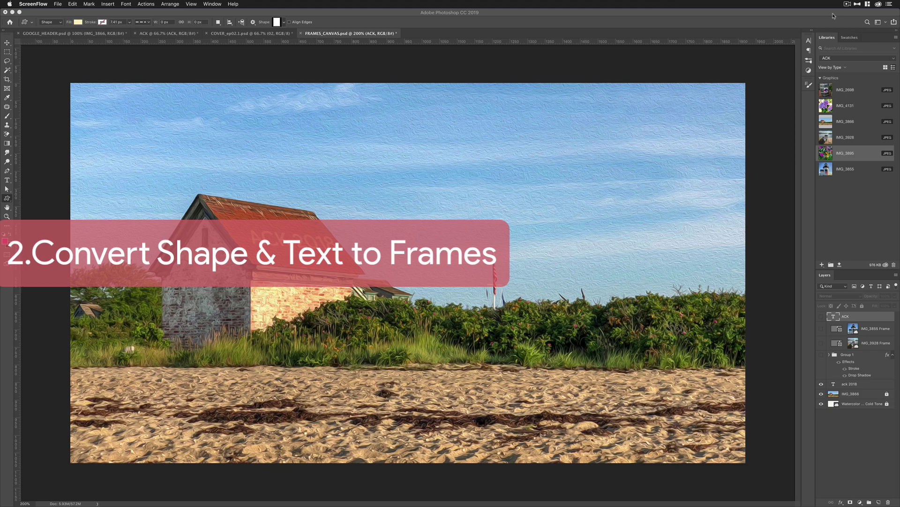
- Draw a wavy-edged stamp custom shape in the sky near the top centre
{"action": "left_click", "coordinate": [9, 198]}
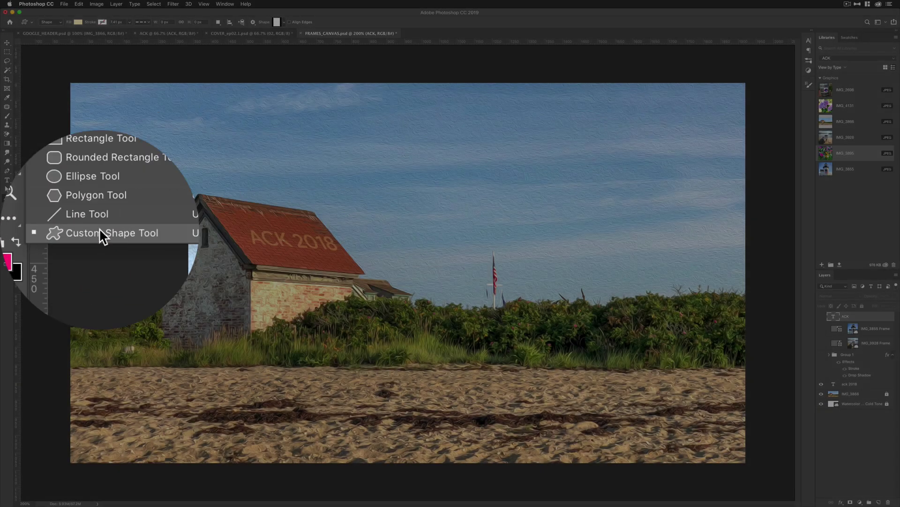
{"action": "left_click", "coordinate": [41, 231]}
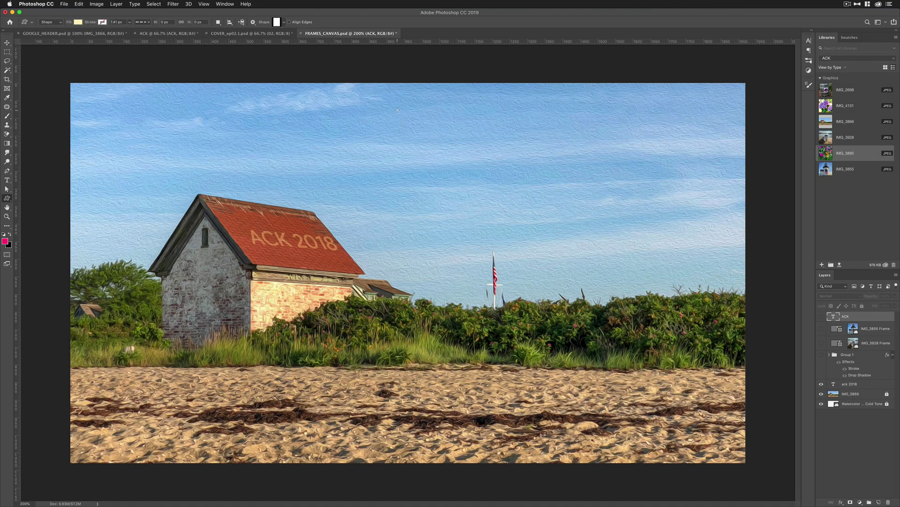
{"action": "mouse_move", "coordinate": [397, 109]}
{"action": "left_mouse_down"}
{"action": "mouse_move", "coordinate": [505, 238]}
{"action": "mouse_move", "coordinate": [529, 239]}
{"action": "left_mouse_up"}
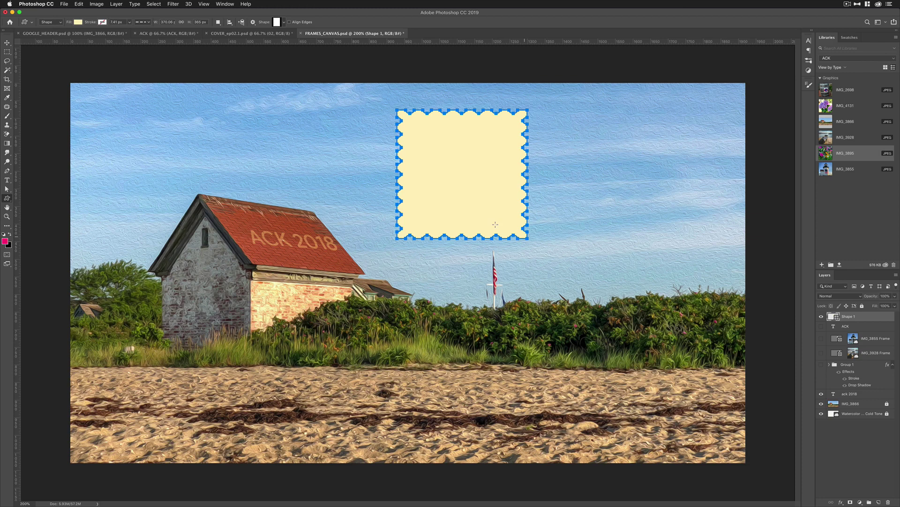
- Convert the stamp shape layer into a frame and place the IMG_2698 barrel photo in it
{"action": "right_click", "coordinate": [863, 318]}
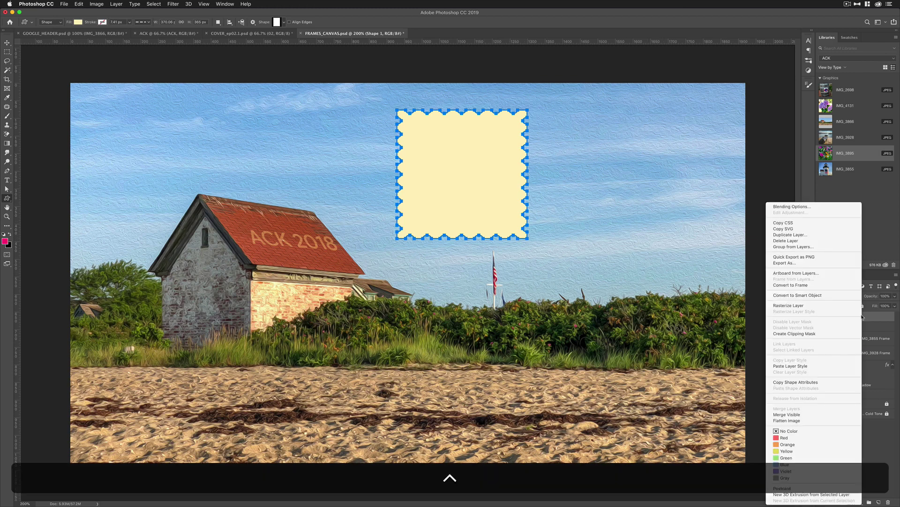
{"action": "left_click", "coordinate": [817, 286]}
{"action": "key", "text": "Return"}
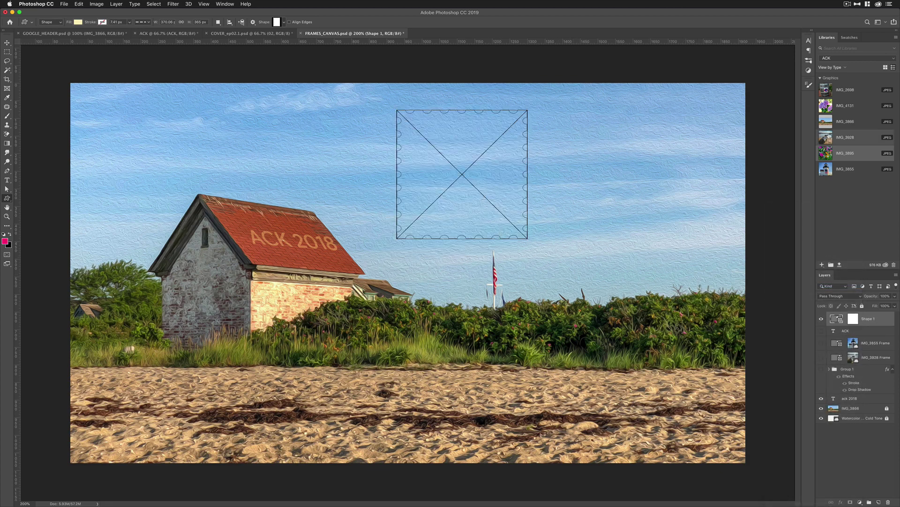
{"action": "left_click_drag", "start_coordinate": [828, 93], "coordinate": [476, 187]}
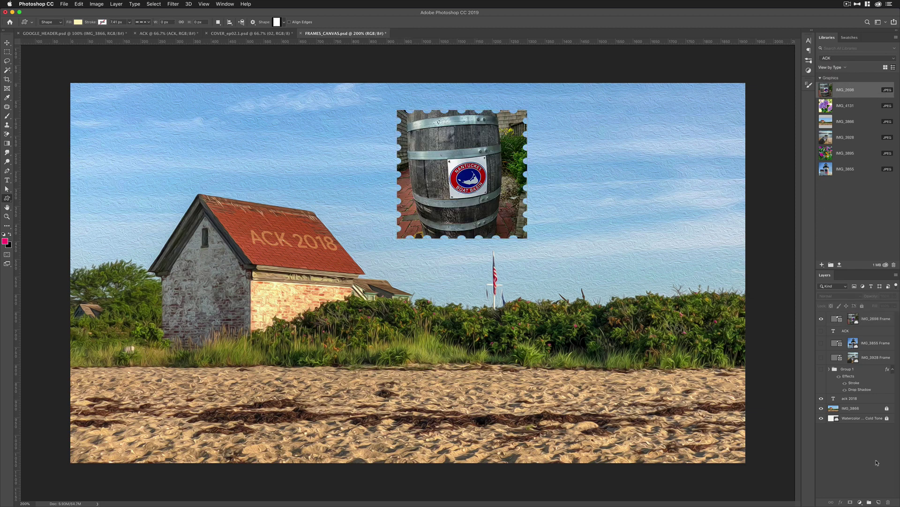
- Hide the barrel frame, show the ACK text layer and convert it into a frame
{"action": "left_click", "coordinate": [822, 318]}
{"action": "left_click", "coordinate": [821, 331]}
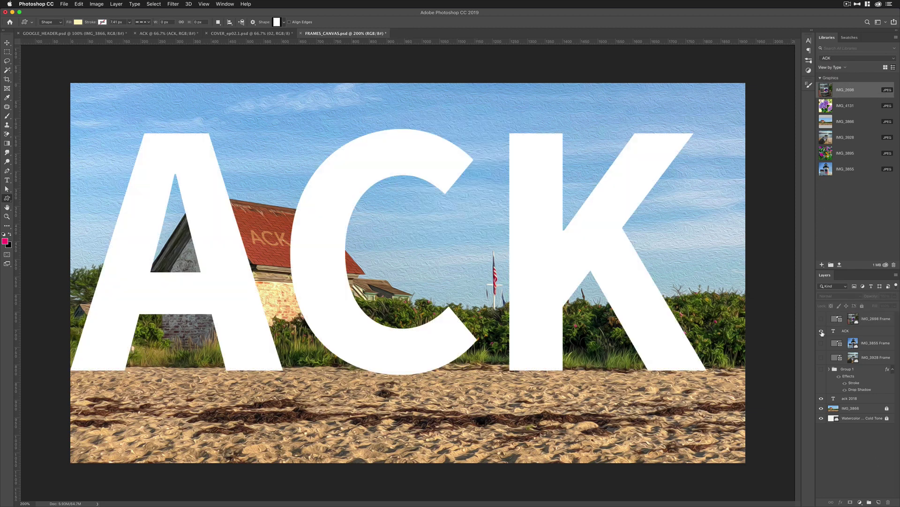
{"action": "right_click", "coordinate": [867, 332]}
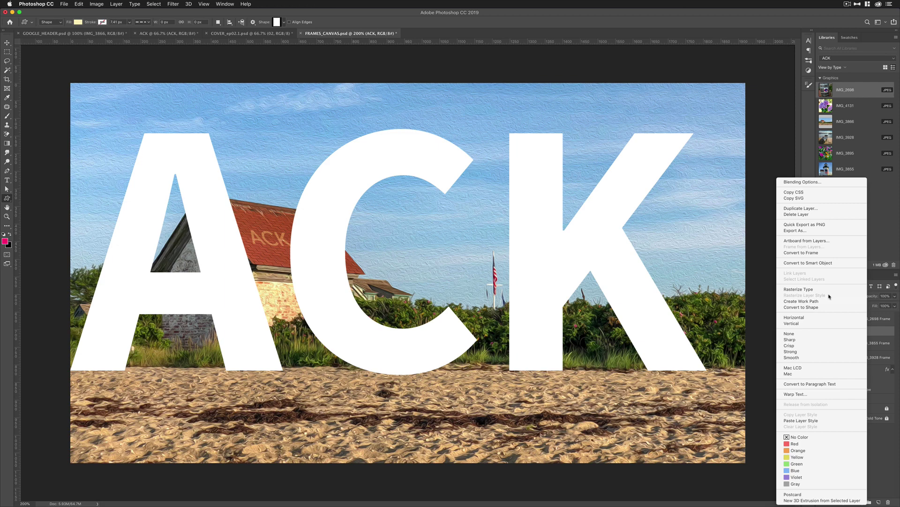
{"action": "left_click", "coordinate": [817, 254]}
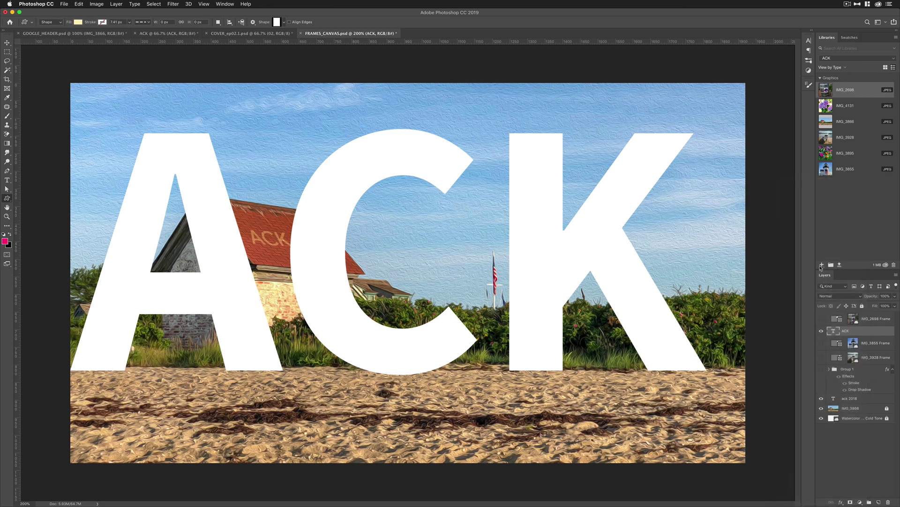
{"action": "key", "text": "super+z"}
- Place the IMG_3895 flower photo into the ACK letters and stretch it to fill them
{"action": "left_click_drag", "start_coordinate": [840, 157], "coordinate": [349, 266]}
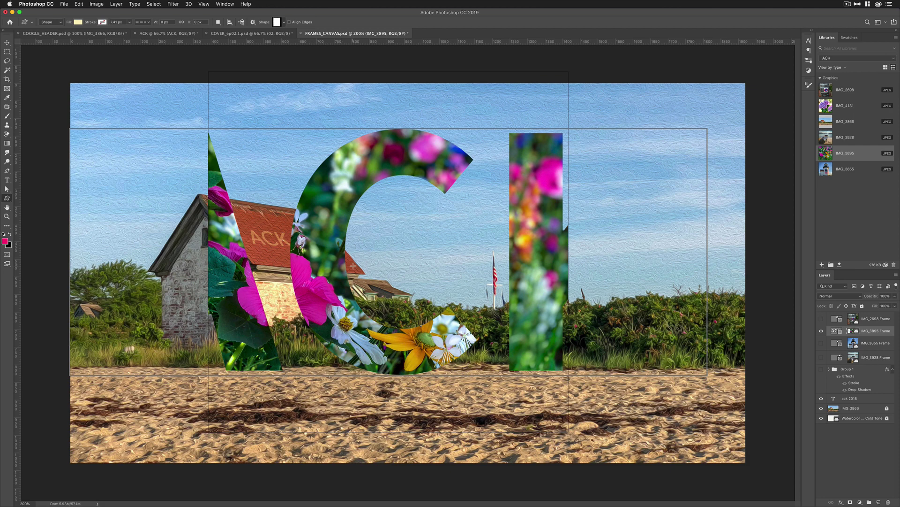
{"action": "left_click_drag", "start_coordinate": [568, 252], "coordinate": [758, 252]}
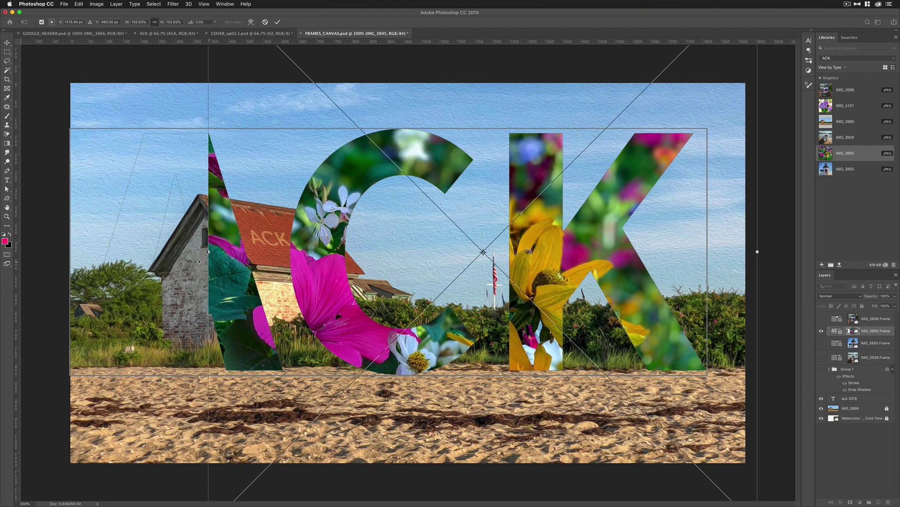
{"action": "left_click_drag", "start_coordinate": [208, 252], "coordinate": [14, 251]}
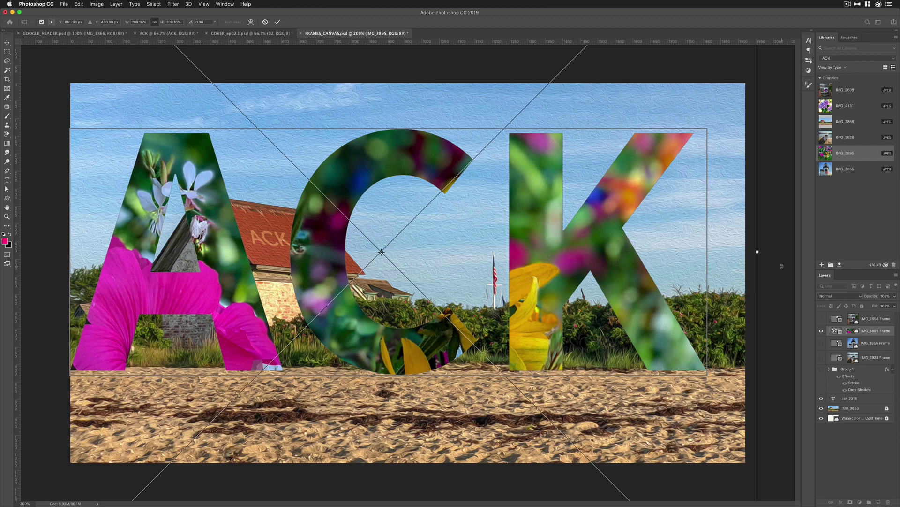
{"action": "key", "text": "Return"}
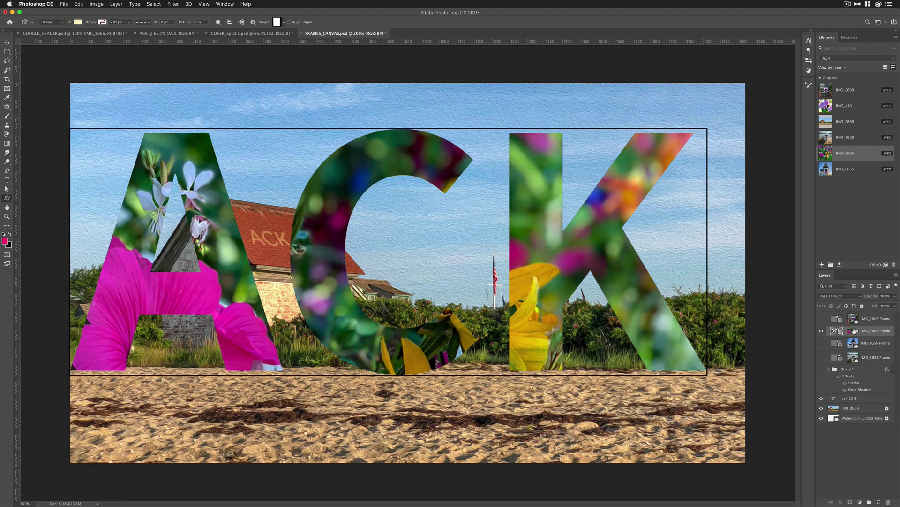
- Remove the flower photo from its ACK frame and hide the resulting layer
{"action": "right_click", "coordinate": [870, 331]}
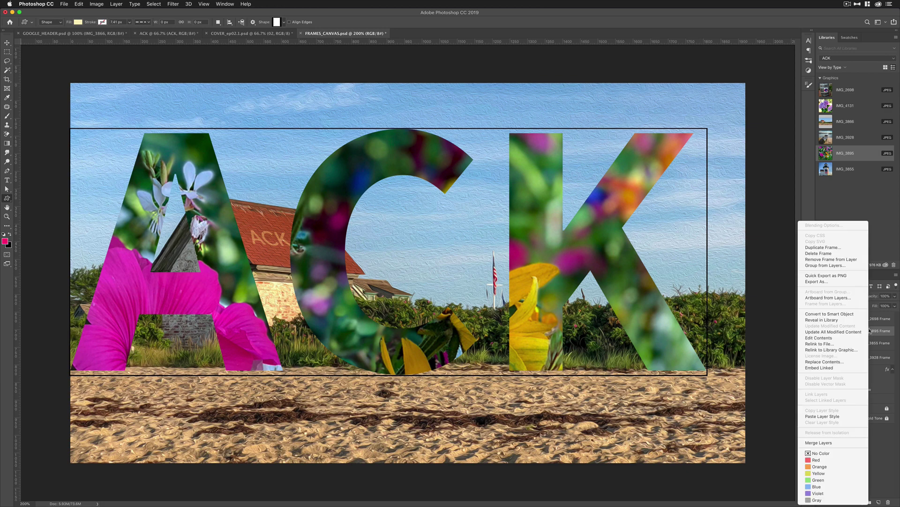
{"action": "left_click", "coordinate": [835, 260]}
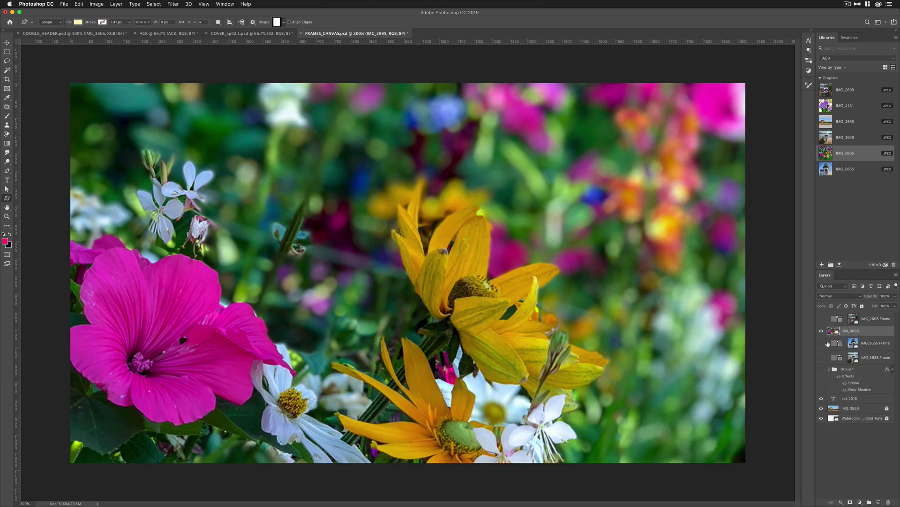
{"action": "left_click", "coordinate": [821, 330]}
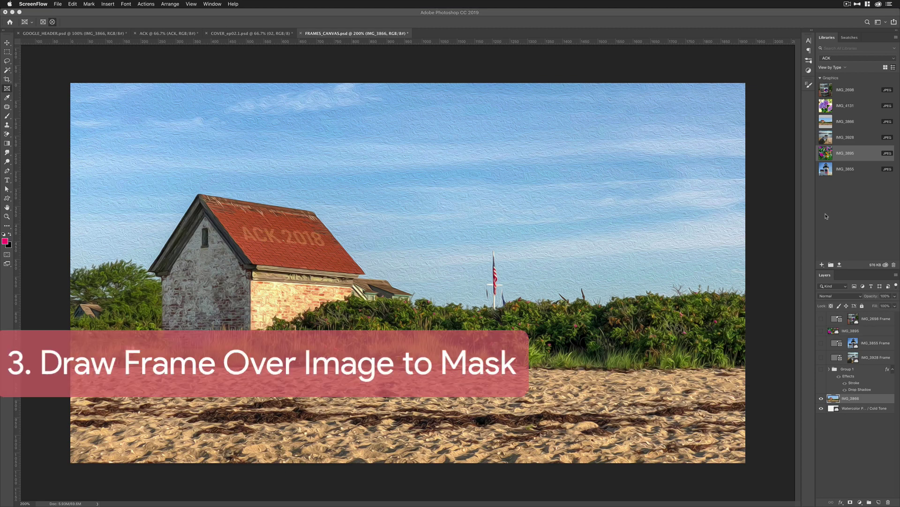
{"action": "left_click", "coordinate": [850, 399]}
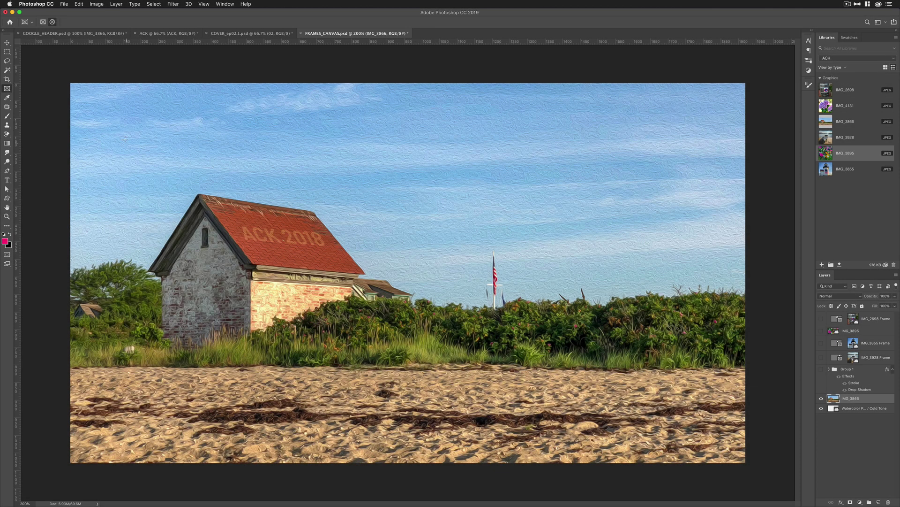
{"action": "left_click_drag", "start_coordinate": [125, 138], "coordinate": [413, 417]}
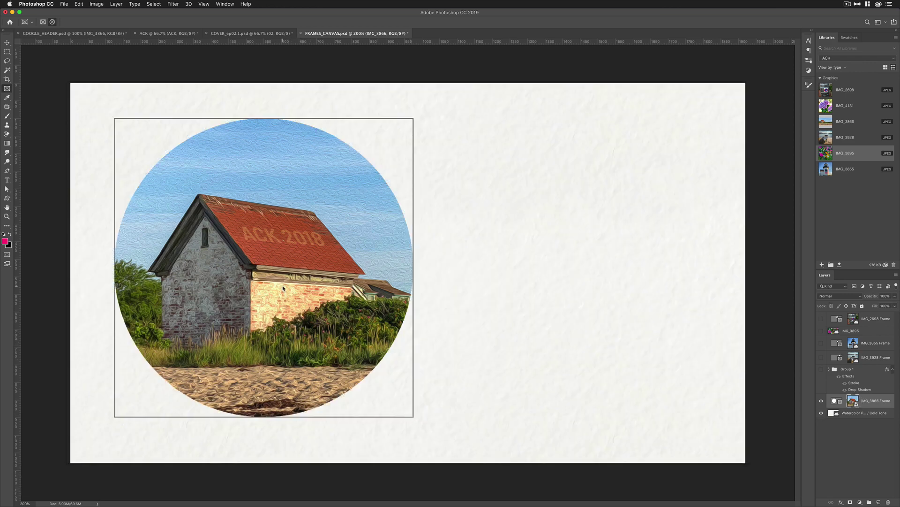
- Undo the circular frame and draw a large whale custom shape spanning the painting
{"action": "key", "text": "super+z"}
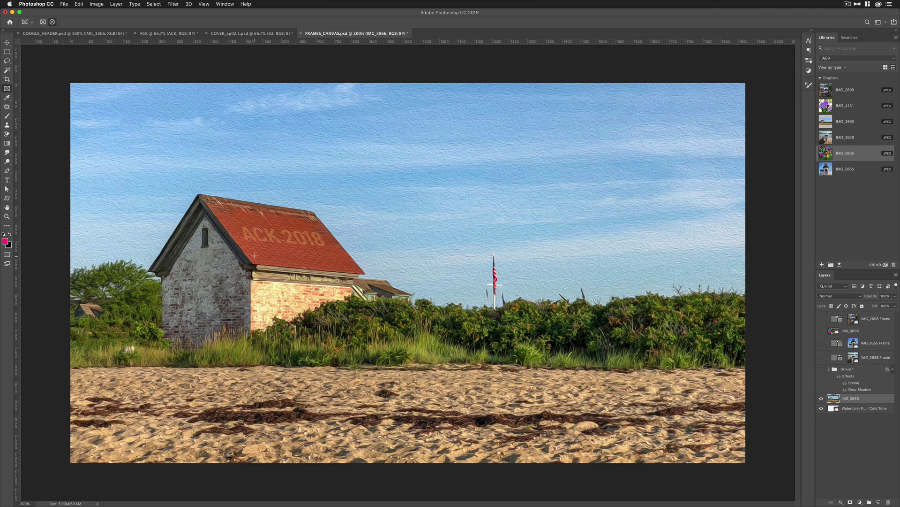
{"action": "left_click", "coordinate": [8, 198]}
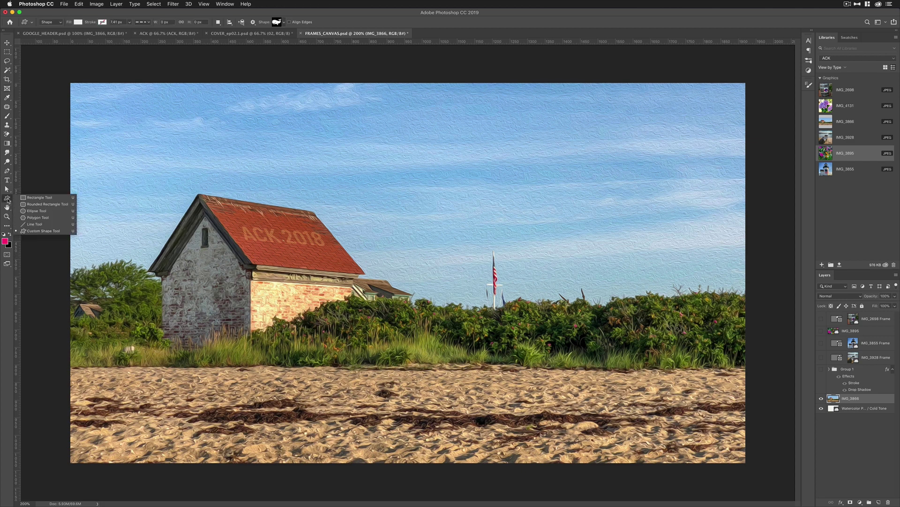
{"action": "left_click_drag", "start_coordinate": [115, 117], "coordinate": [670, 411]}
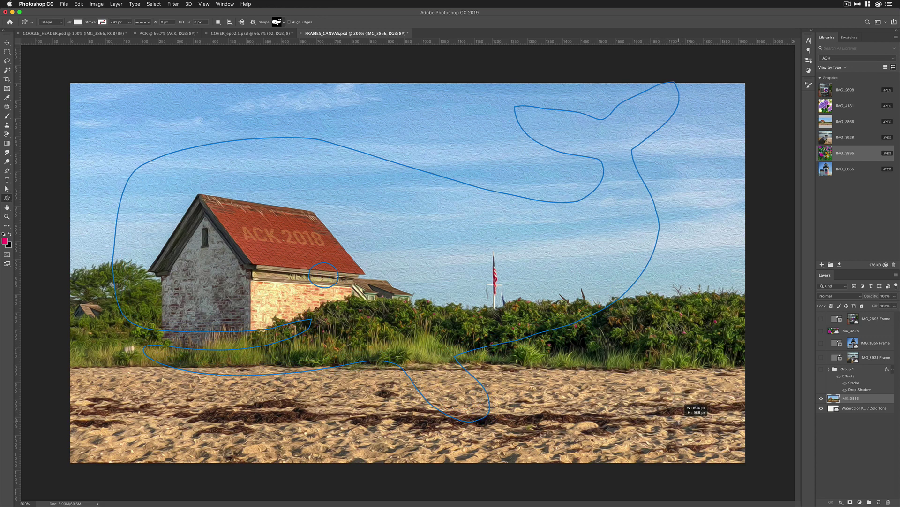
{"action": "left_click_drag", "start_coordinate": [679, 421], "coordinate": [680, 422]}
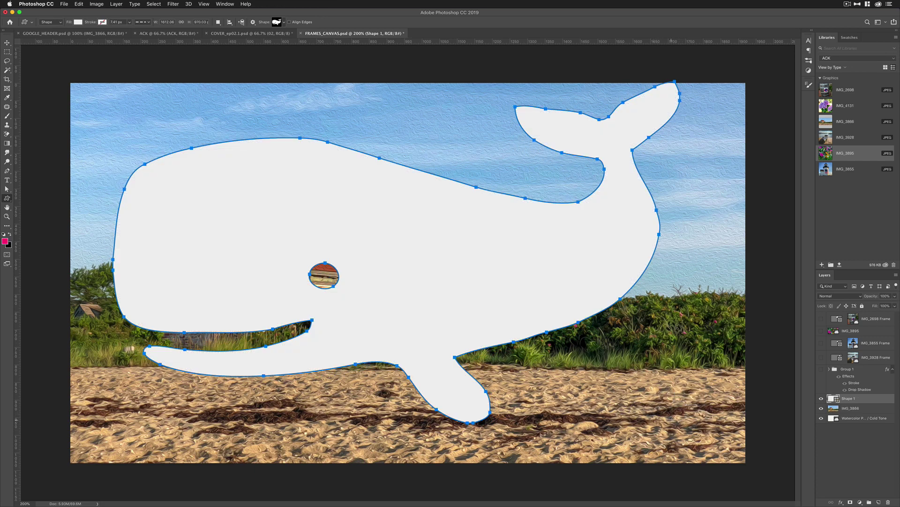
- Convert the whale Shape 1 layer into a frame and confirm with OK
{"action": "right_click", "coordinate": [871, 401]}
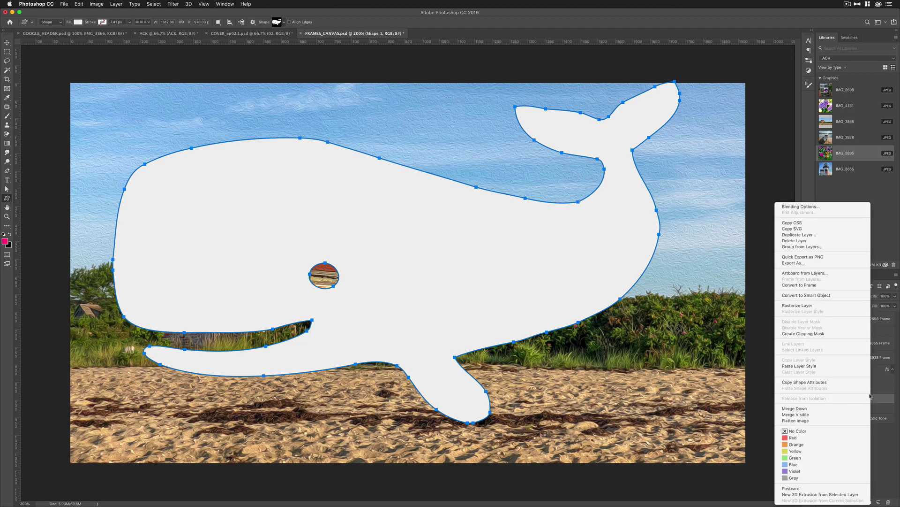
{"action": "left_click", "coordinate": [829, 285]}
{"action": "left_click", "coordinate": [504, 236]}
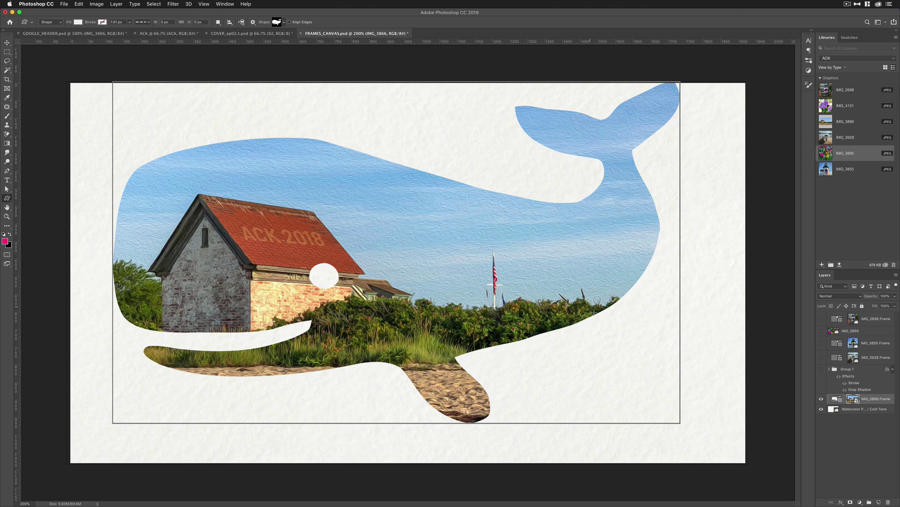